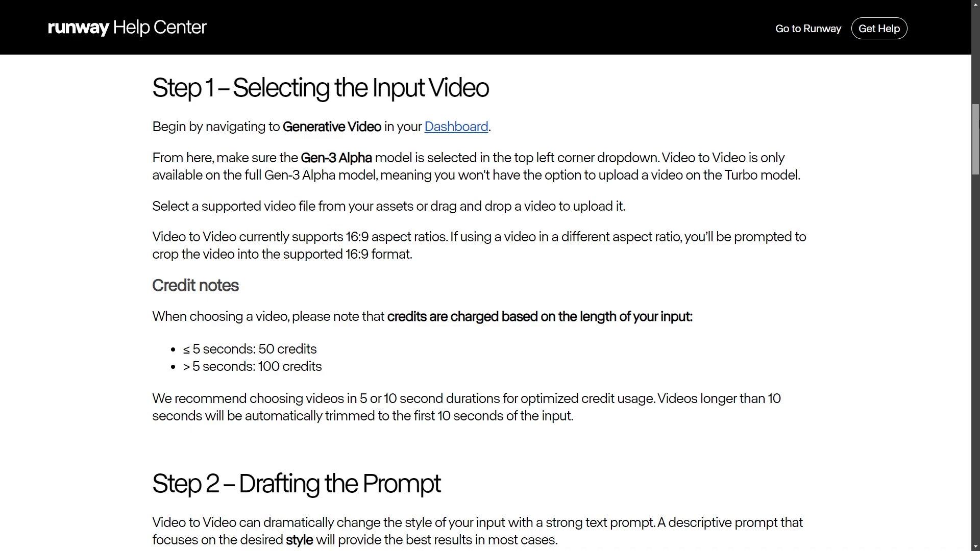
Read the Video to Video help article from selecting the input video through prompt drafting, structure transformation, watermark and fixed seed settings.
scroll(485, 306, "down", 8)
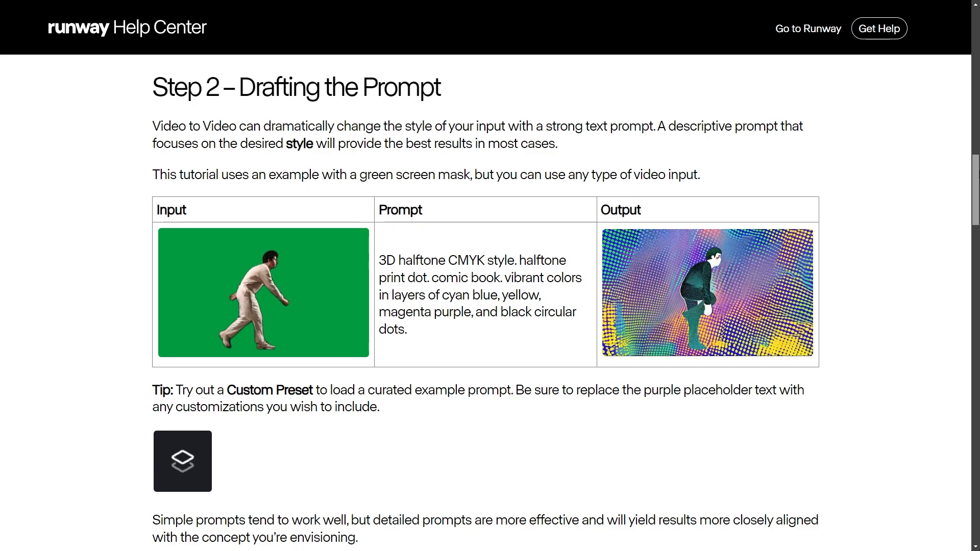
scroll(485, 306, "down", 10)
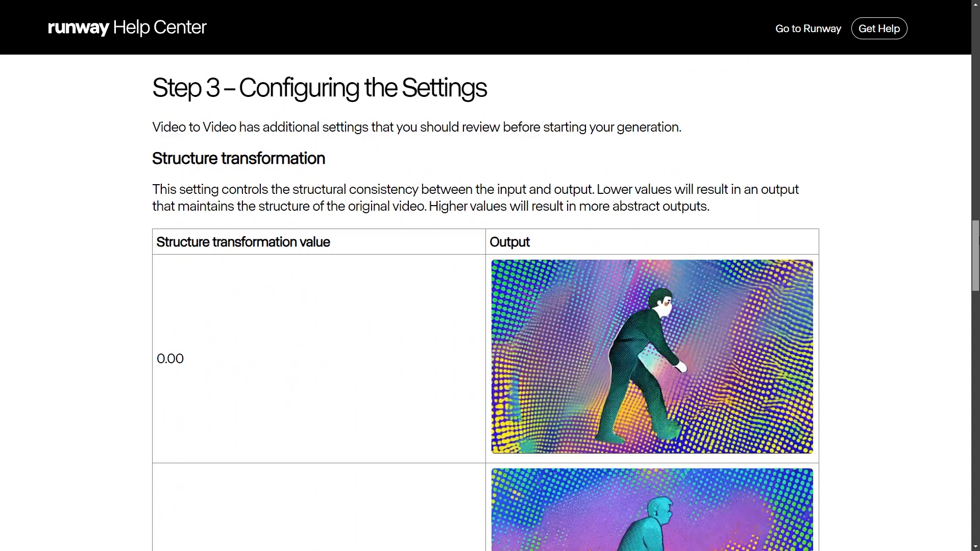
scroll(485, 306, "down", 5)
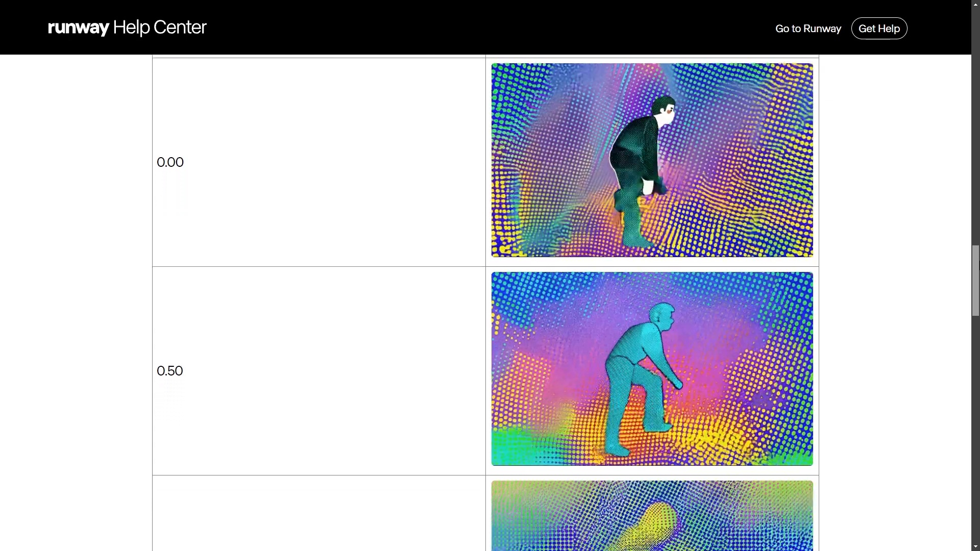
scroll(485, 307, "down", 5)
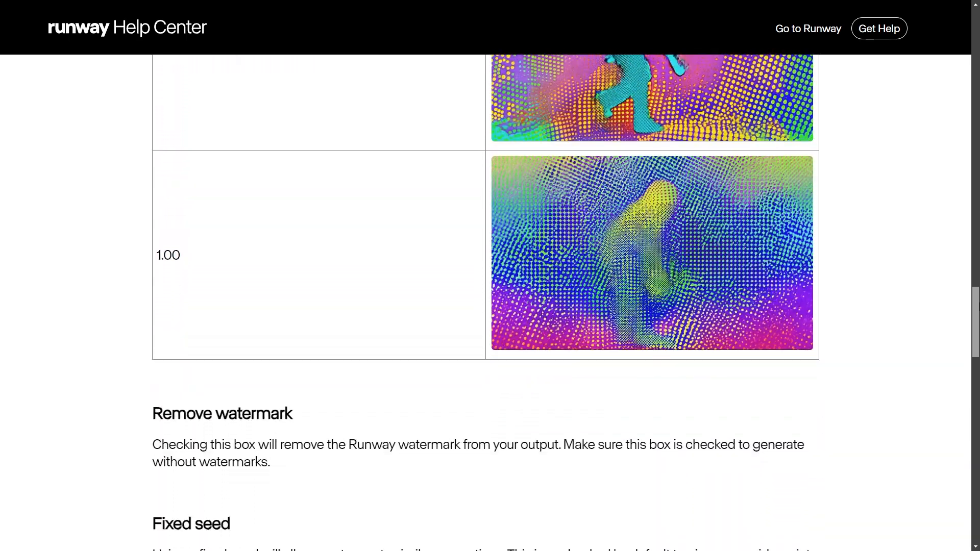
scroll(485, 306, "down", 4)
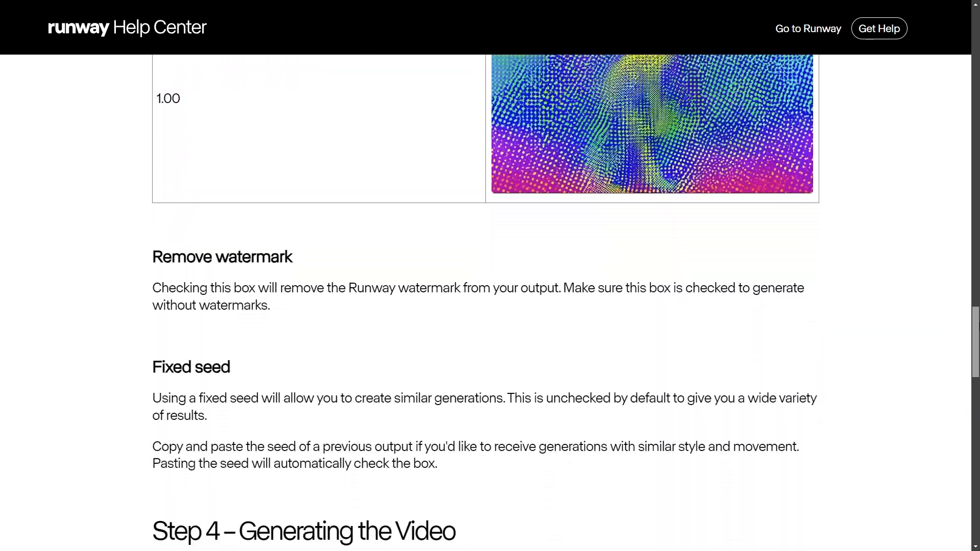
scroll(485, 306, "down", 4)
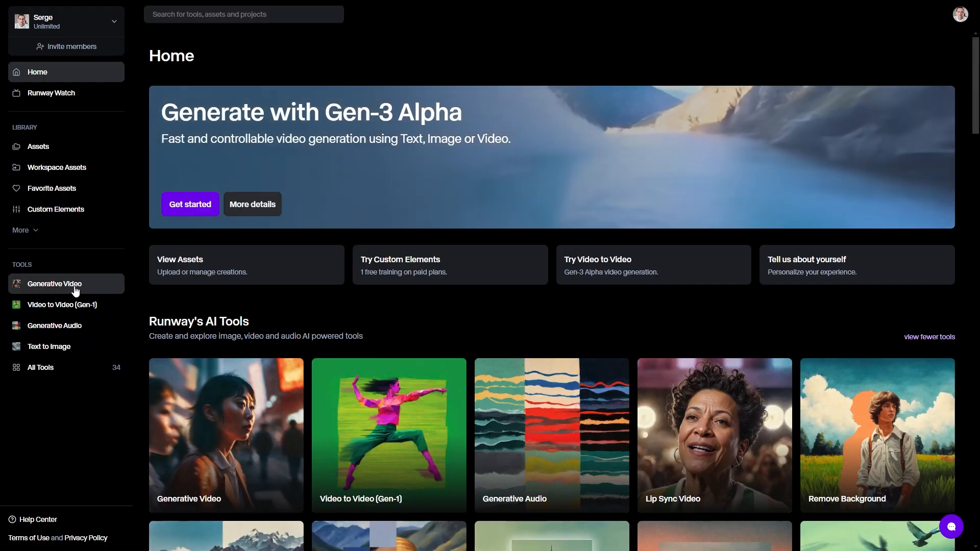
Open the Generative Video tool with Gen-3 Alpha Video to Video and upload the tall-high-rise-buildings-in-new-york clip.
left_click(75, 289)
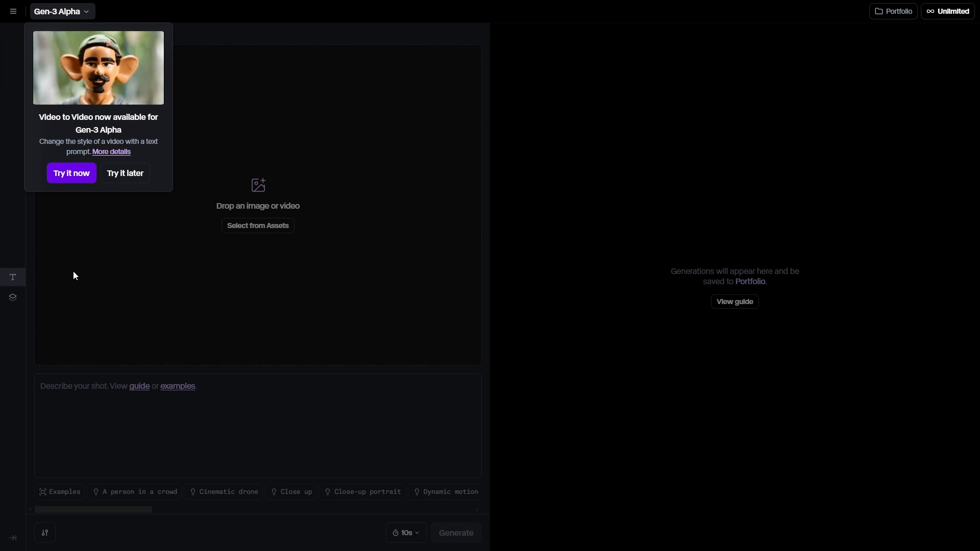
left_click(70, 176)
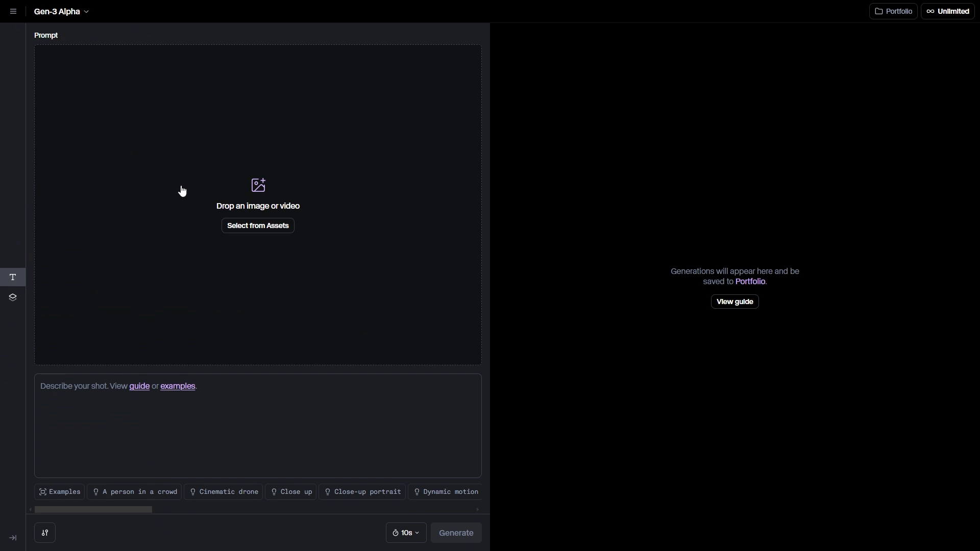
left_click(260, 193)
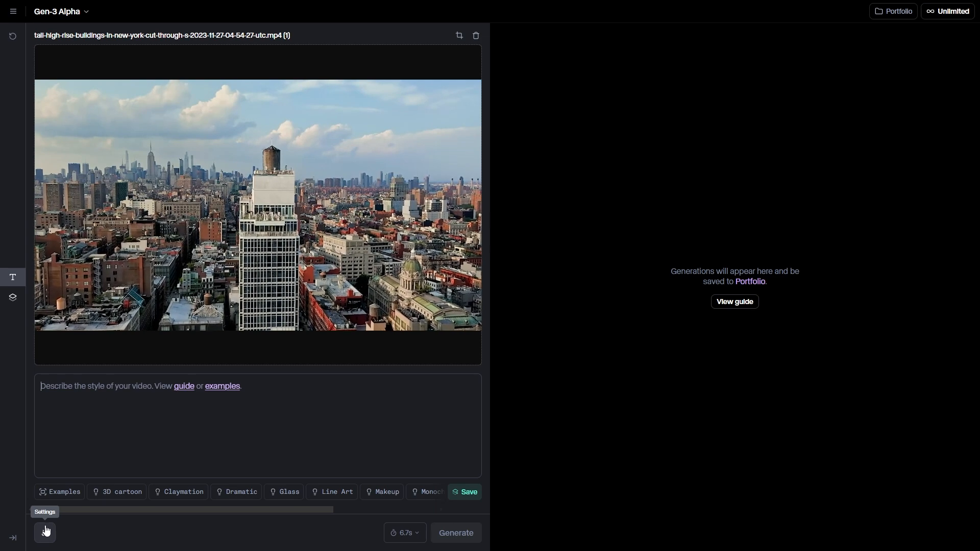
Browse the example style presets and apply the Dramatic preset to the prompt.
left_click(53, 494)
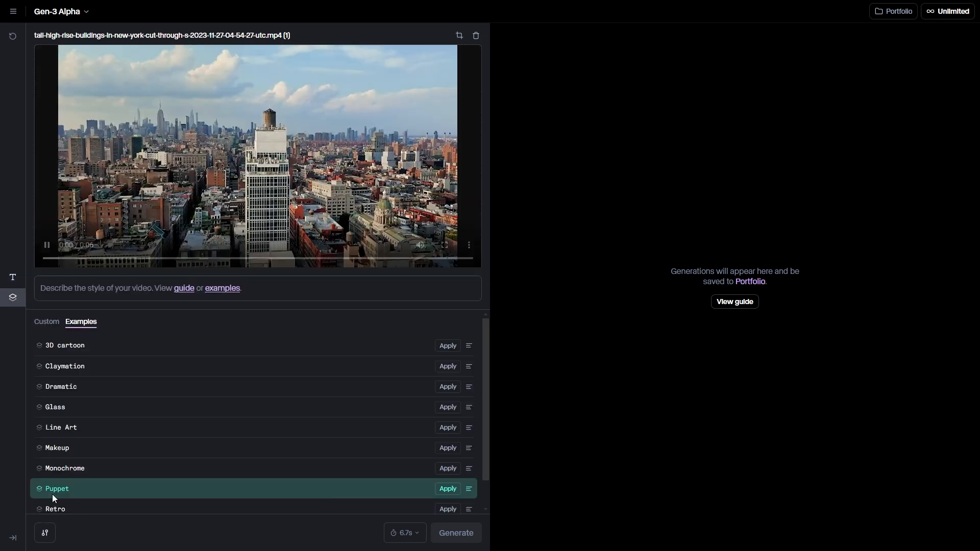
scroll(64, 470, "down", 1)
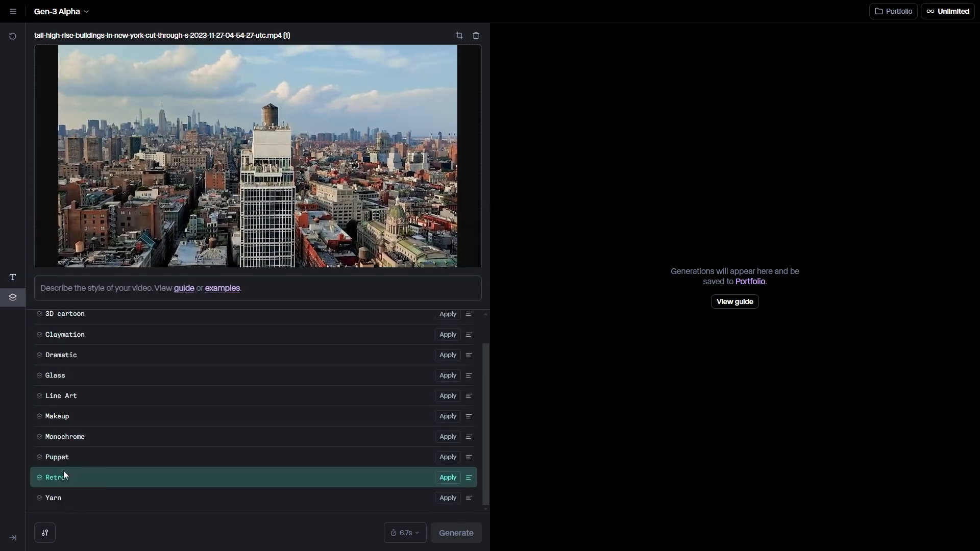
scroll(69, 420, "up", 1)
left_click(448, 387)
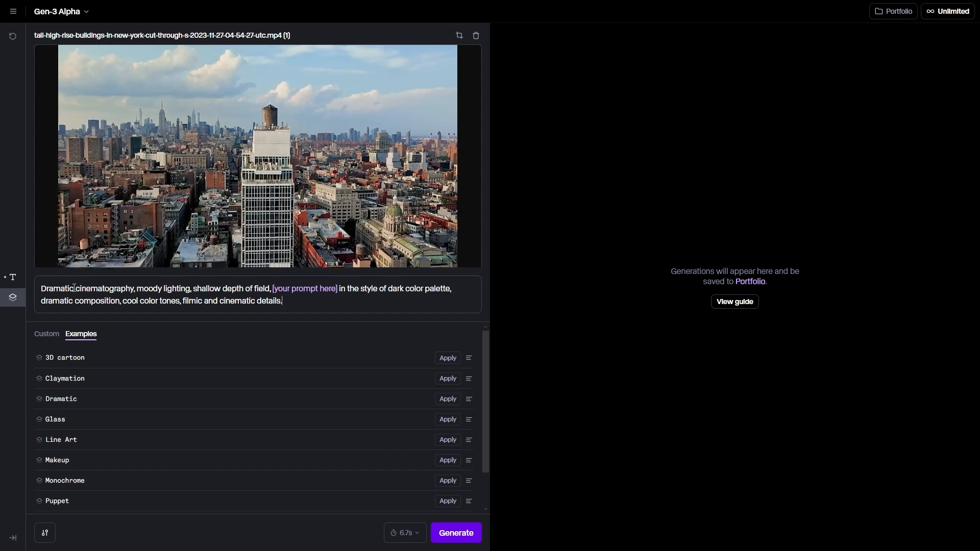
Replace the prompt placeholder with a description starting "A panoramic view of New York City, featuring a mix of old and modern architecture" and generate the video.
left_click_drag(41, 288, 271, 289)
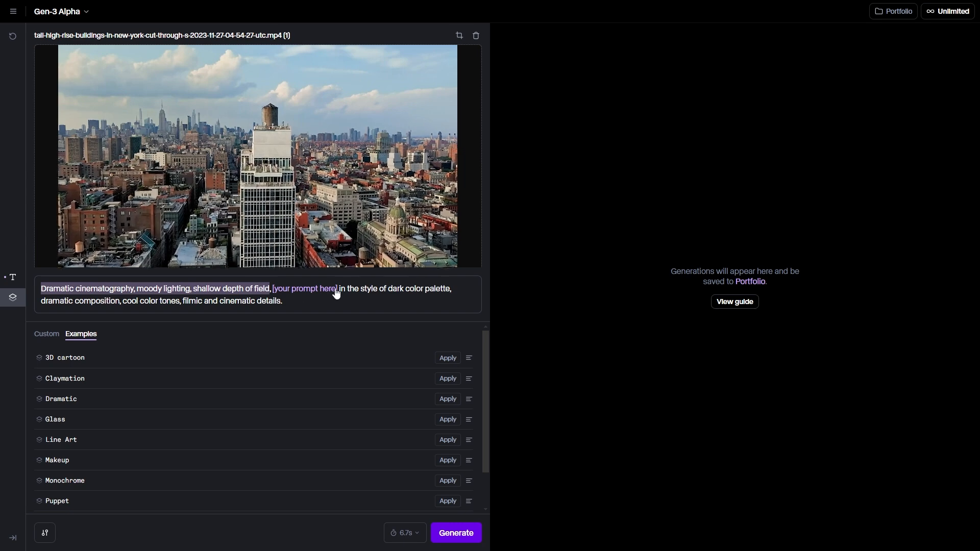
left_click_drag(338, 289, 353, 300)
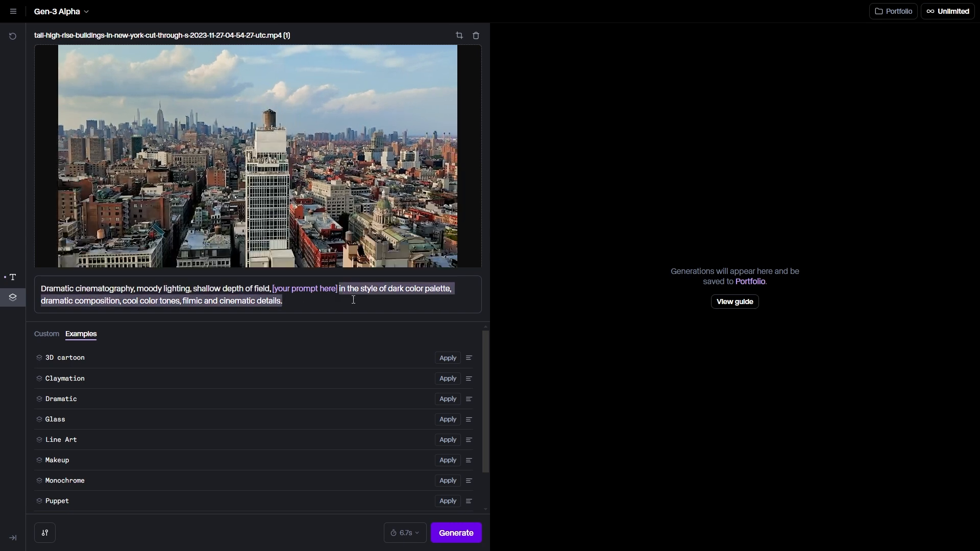
left_click(338, 288)
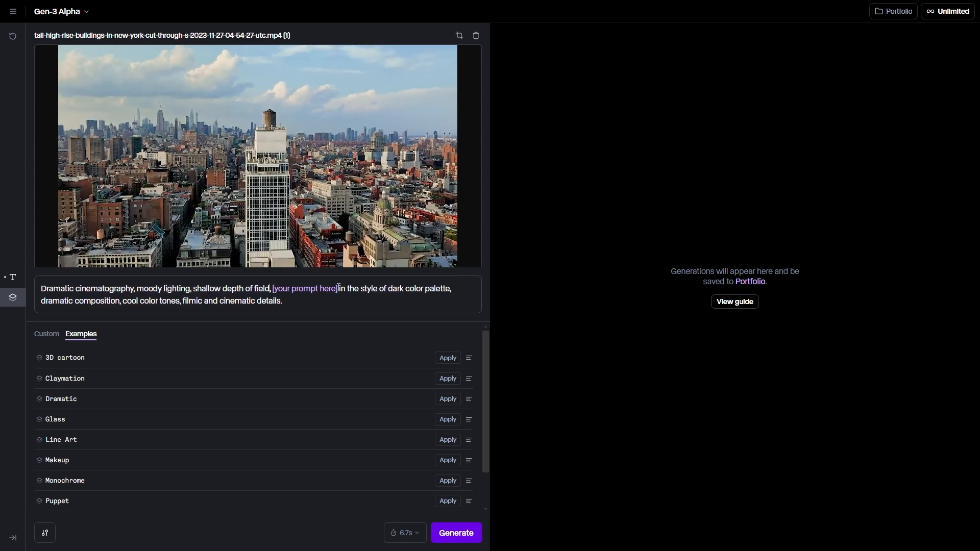
left_click(280, 291)
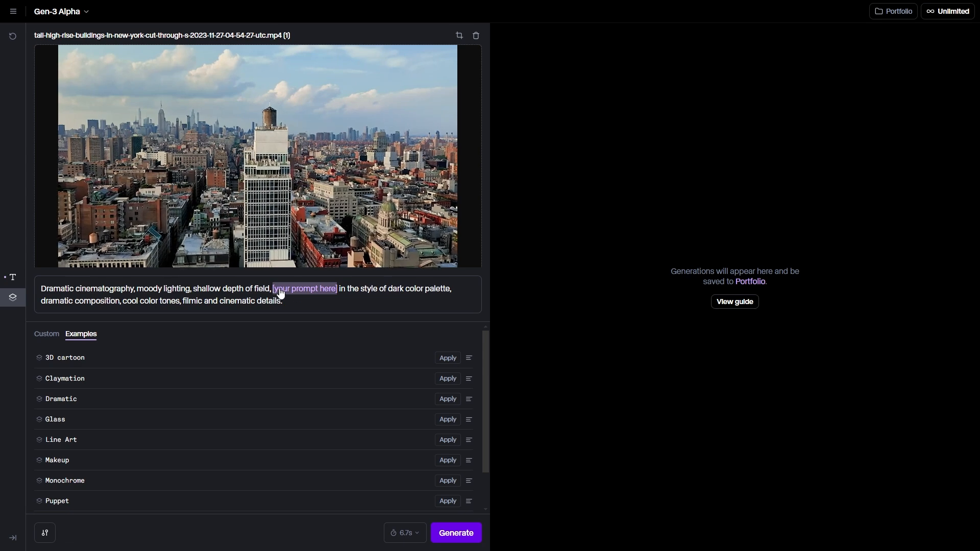
key("BackSpace")
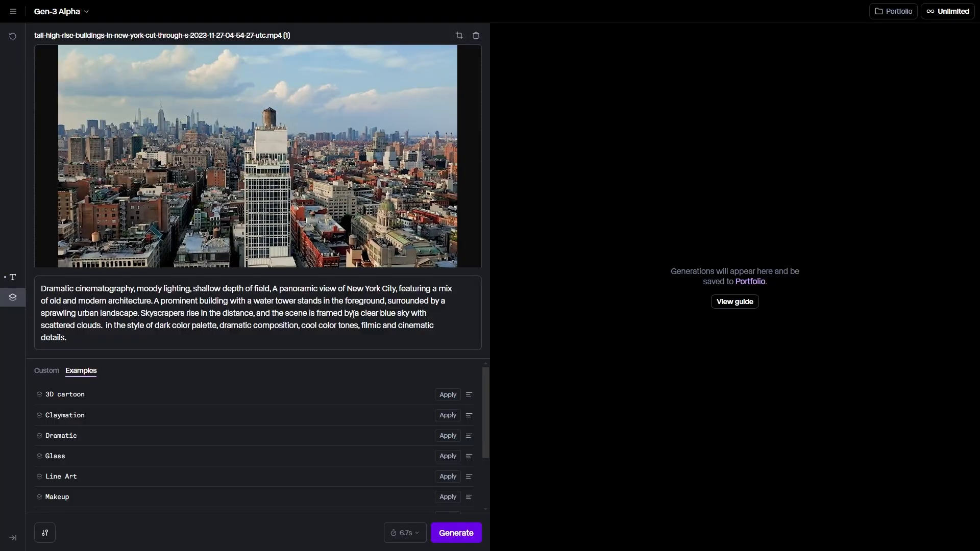
left_click(458, 533)
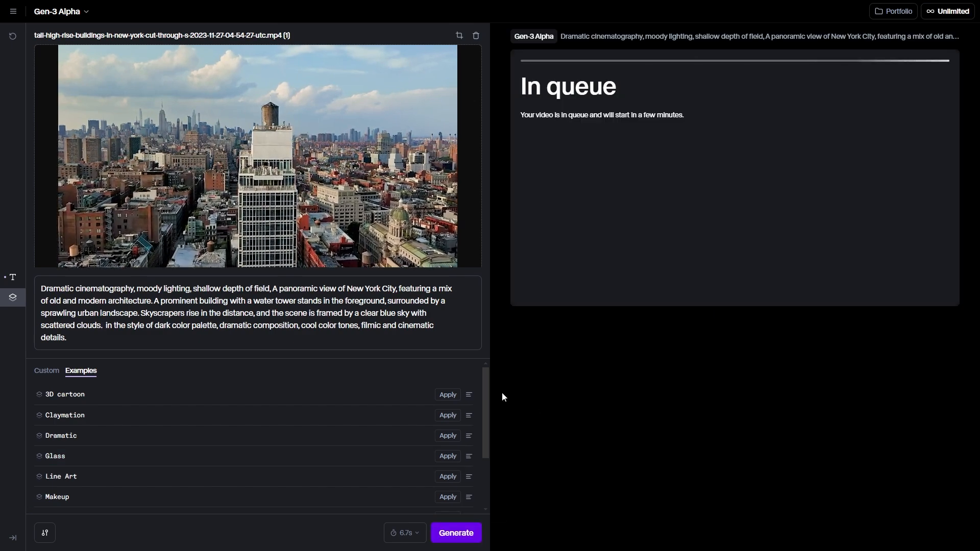
Generate two more versions of the dramatic video with Structure transformation set to 0.00 and then 1.00.
left_click(44, 533)
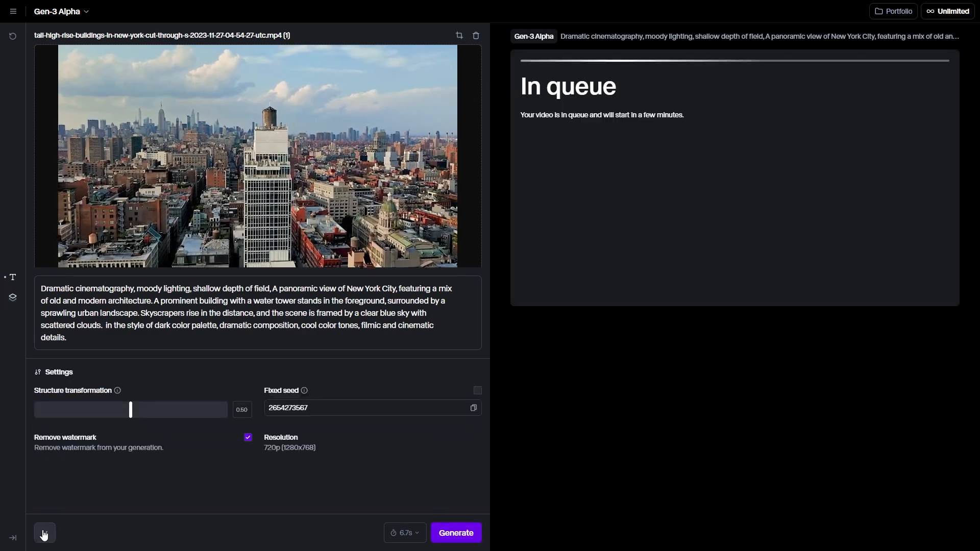
left_click_drag(130, 409, 28, 417)
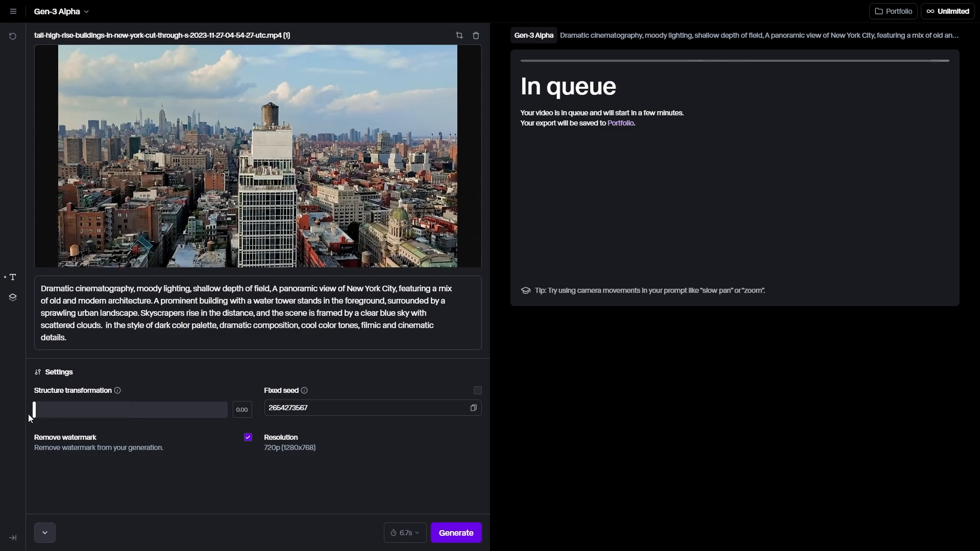
left_click(455, 532)
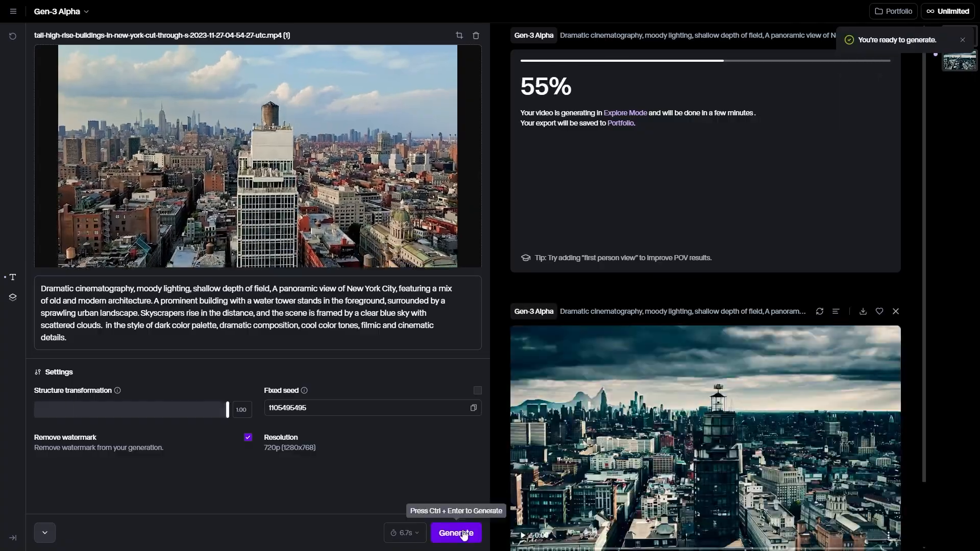
left_click(457, 531)
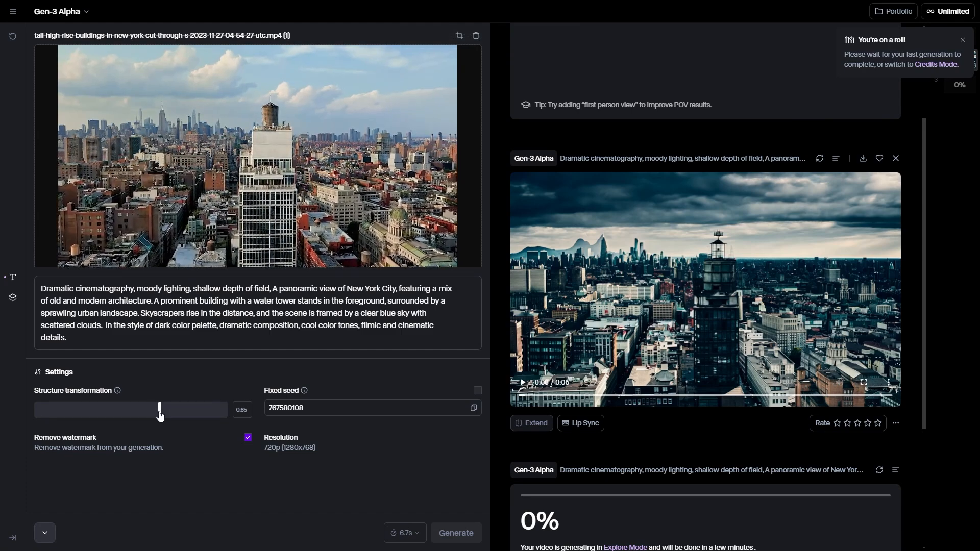
Set Structure transformation to 0.65, close the settings and view the third generated clip in full screen.
left_click(45, 532)
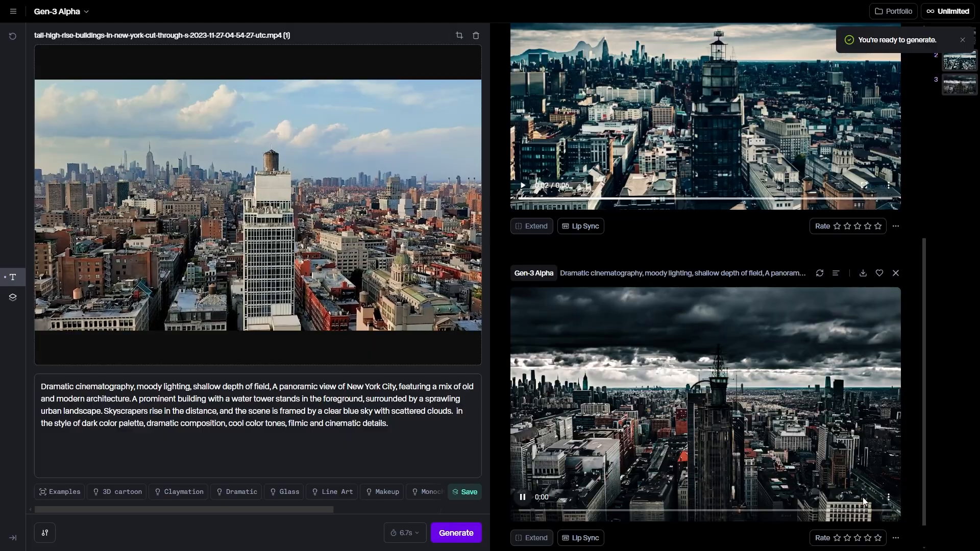
left_click(863, 497)
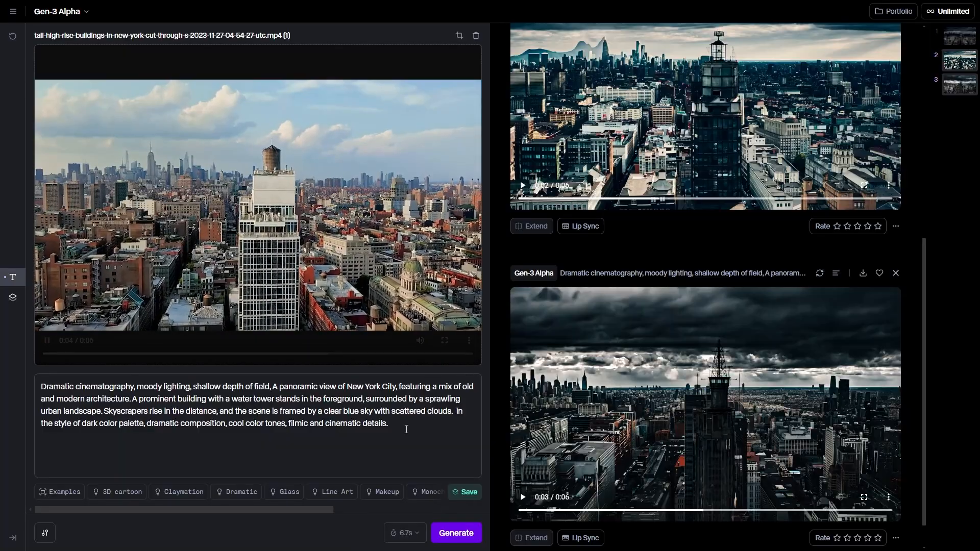
Create and apply a custom preset named Impressionist Painting with a soft, blended colors and visible brushstrokes prompt and Structure transformation 0.65.
left_click(59, 493)
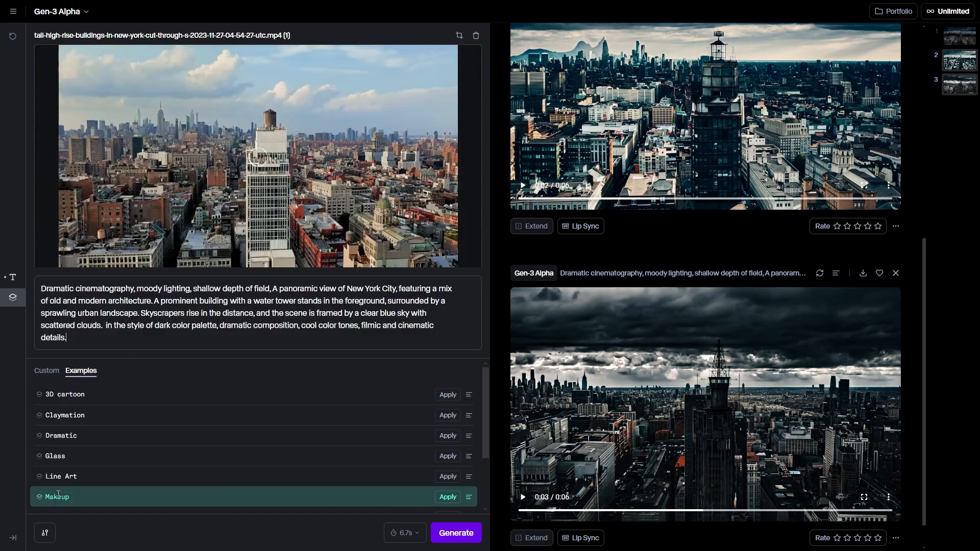
left_click(49, 371)
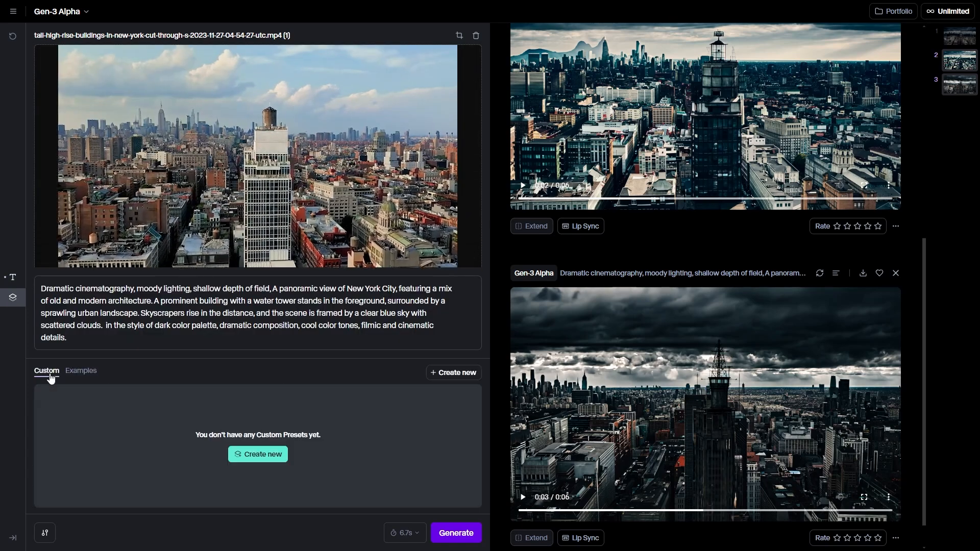
left_click(450, 375)
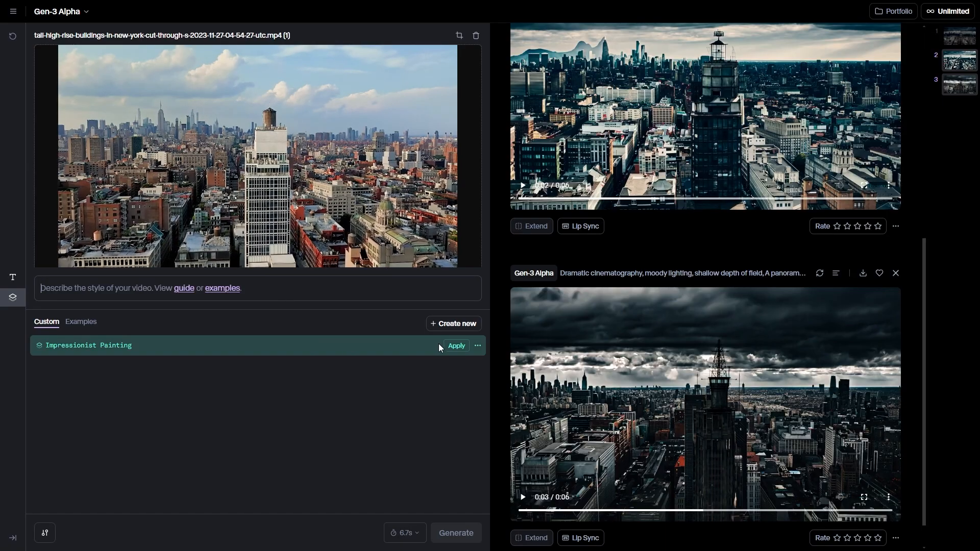
left_click(451, 352)
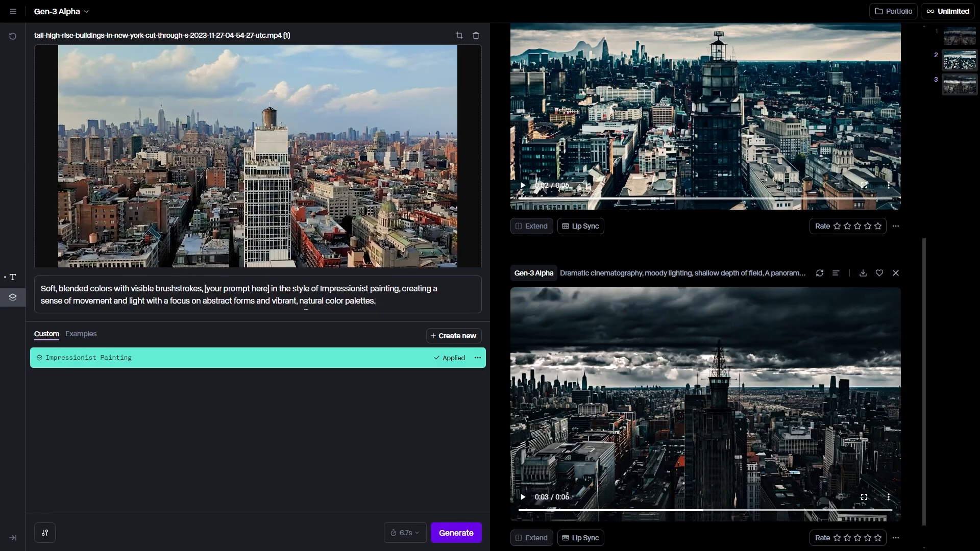
Generate the impressionist version with the placeholder replaced by the New York City description, and review the resulting clip.
left_click_drag(271, 289, 270, 289)
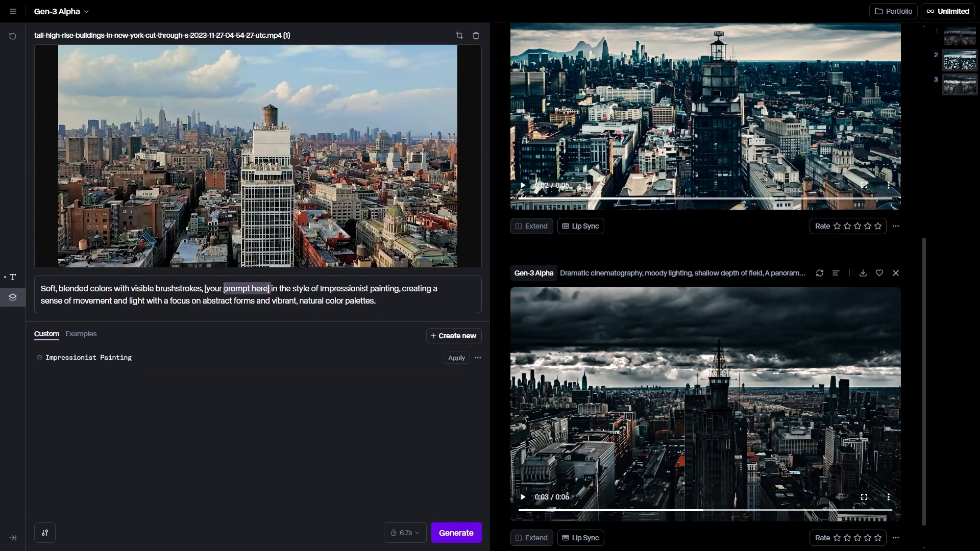
type("A panoramic view of New York City, featuring a mix of old and modern architecture. A prominent building with a water tower stands in the foreground, surrounded by a sprawling urban landscape. Skyscrapers rise in the distance, and the scene is framed by a clear blue sky with scattered clouds.")
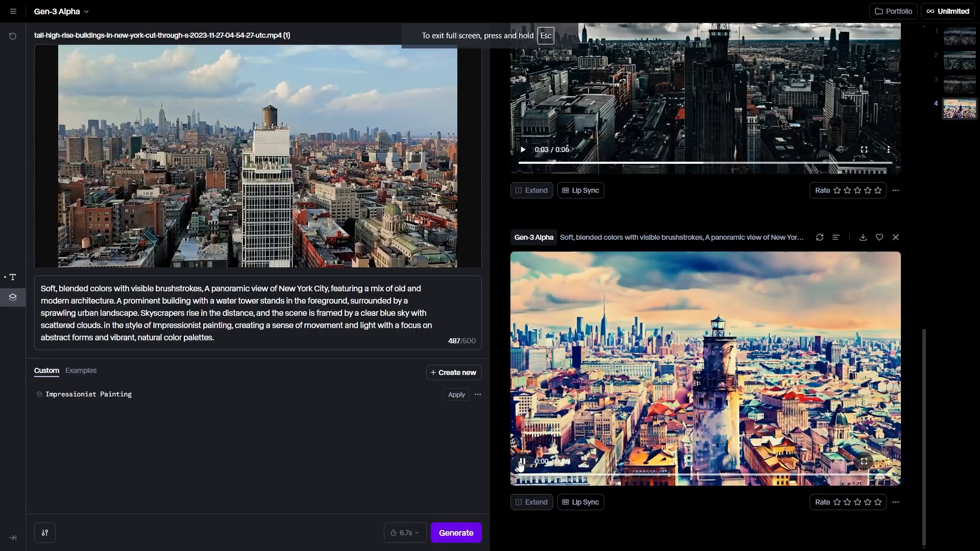
left_click(521, 462)
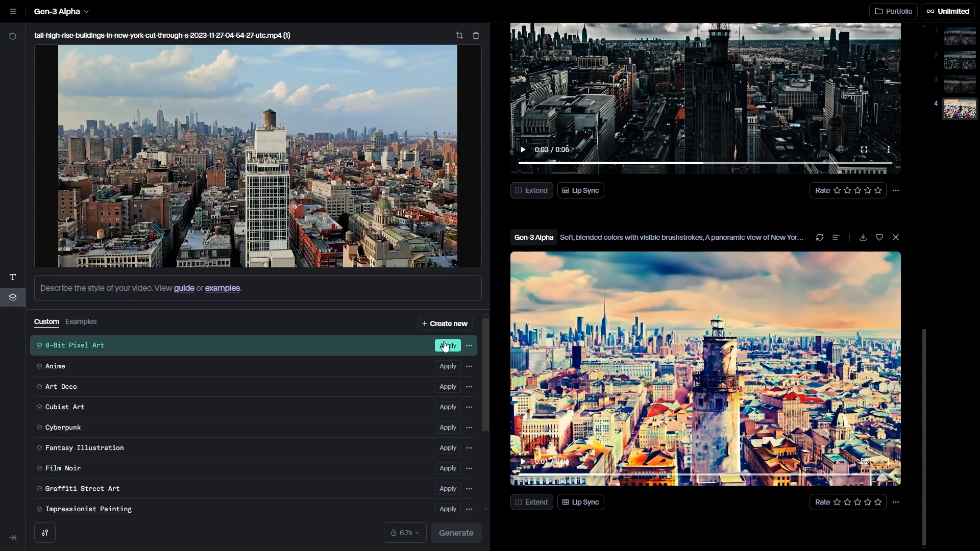
Apply the 8-Bit Pixel Art custom preset and replace its placeholder with the New York City description.
left_click(446, 345)
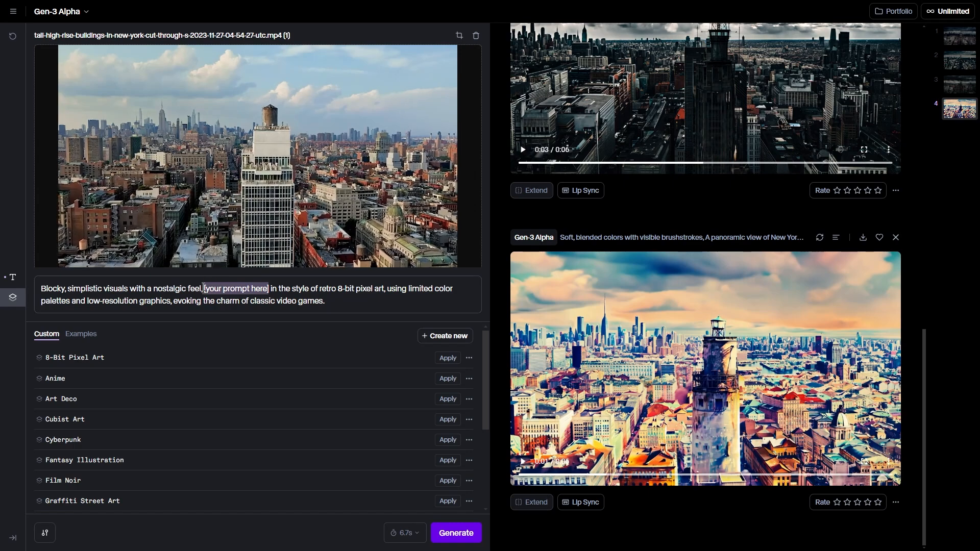
type("A panoramic view of New York City, featuring a mix of old and modern architecture. A prominent building with a water tower stands in the foreground, surrounded by a sprawling urban landscape. Skyscrapers rise in the distance, and the scene is framed by a clear blue sky with scattered clouds")
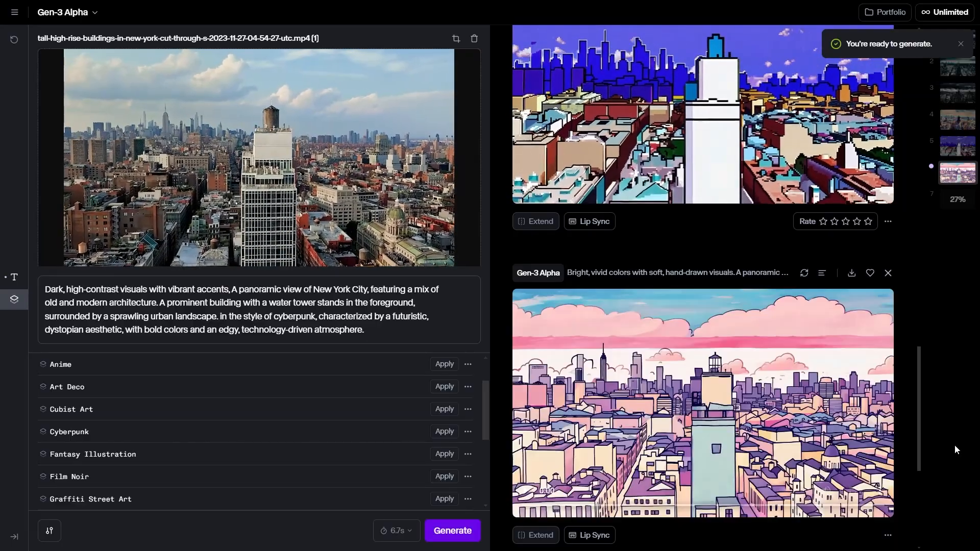
View the generated clip with bright, vivid colors and hand-drawn visuals in full screen.
left_click(854, 490)
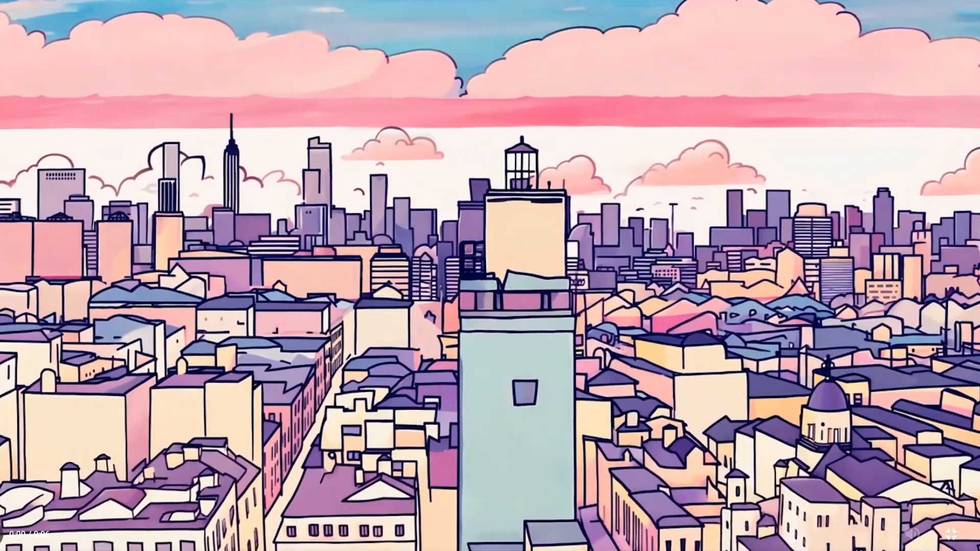